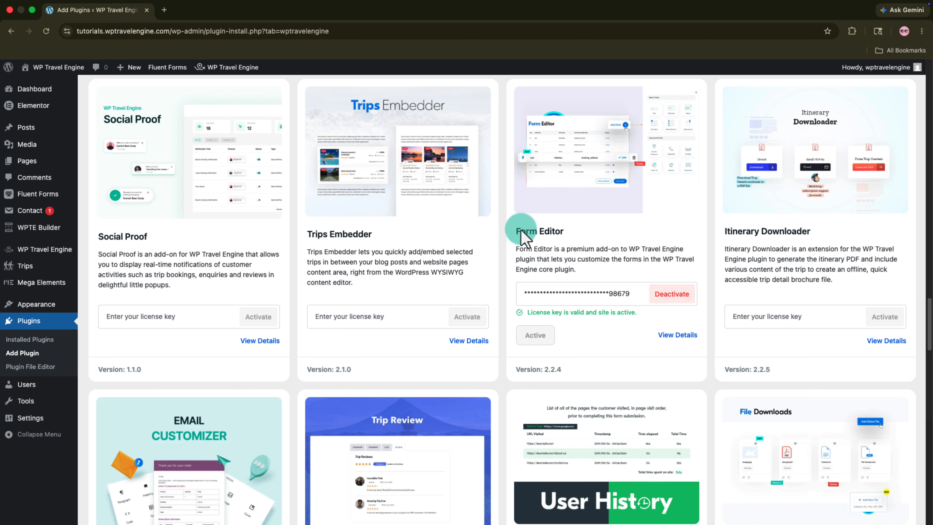
# Step: Leave the plugin list for the WordPress dashboard and open WP Travel Engine's Form Editor
pyautogui.click(578, 235)
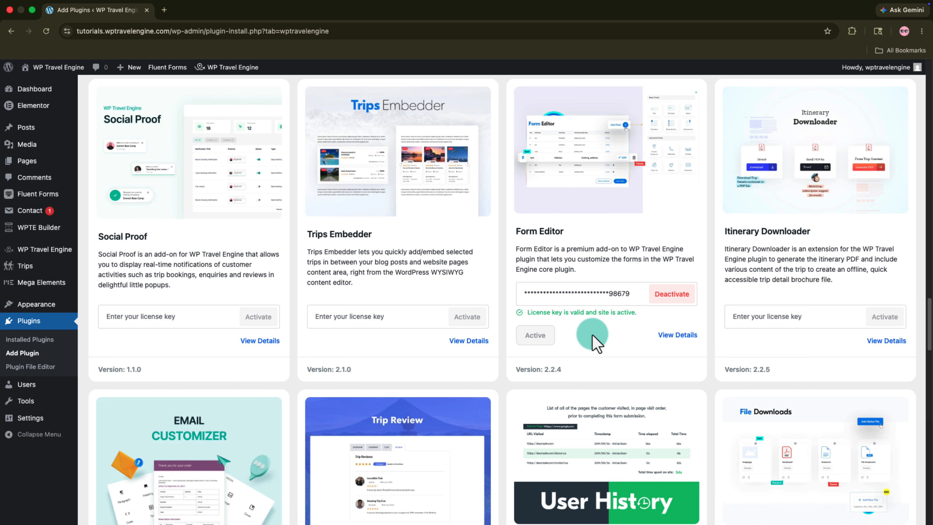
pyautogui.click(45, 90)
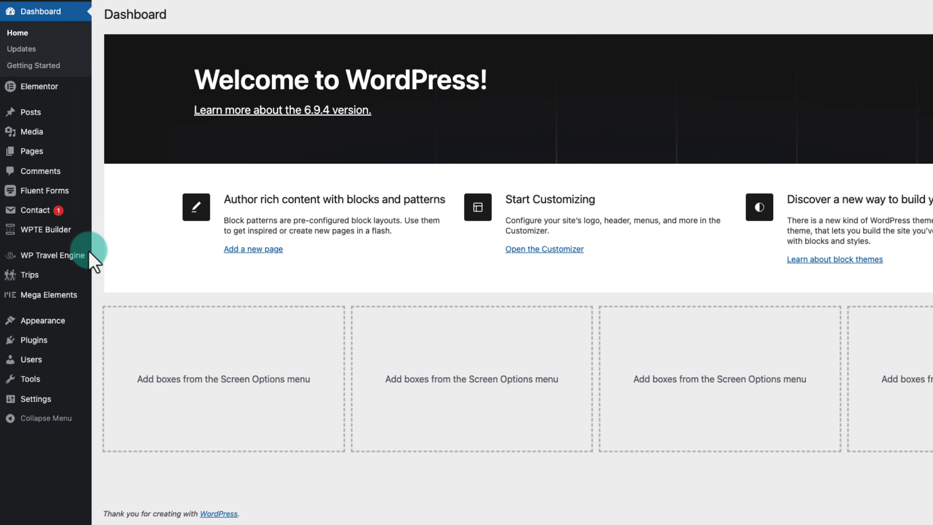
pyautogui.moveTo(72, 296)
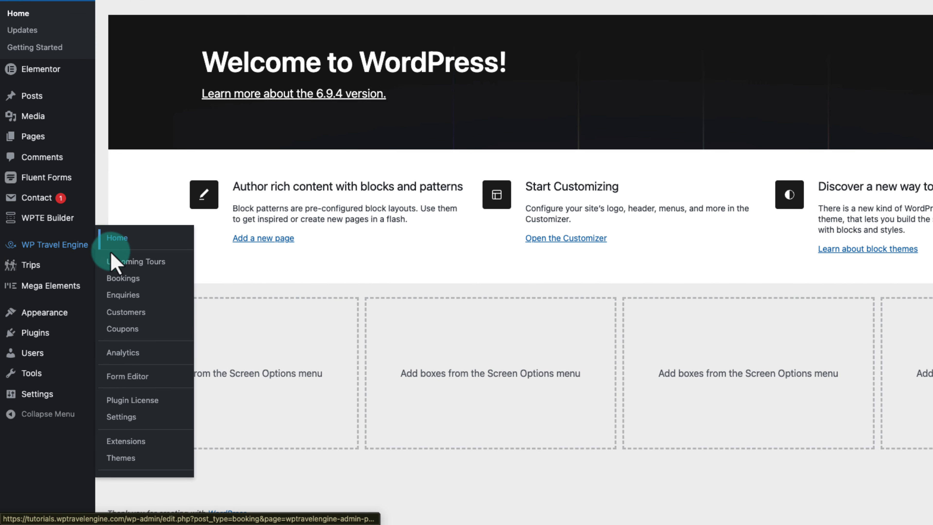
pyautogui.click(121, 376)
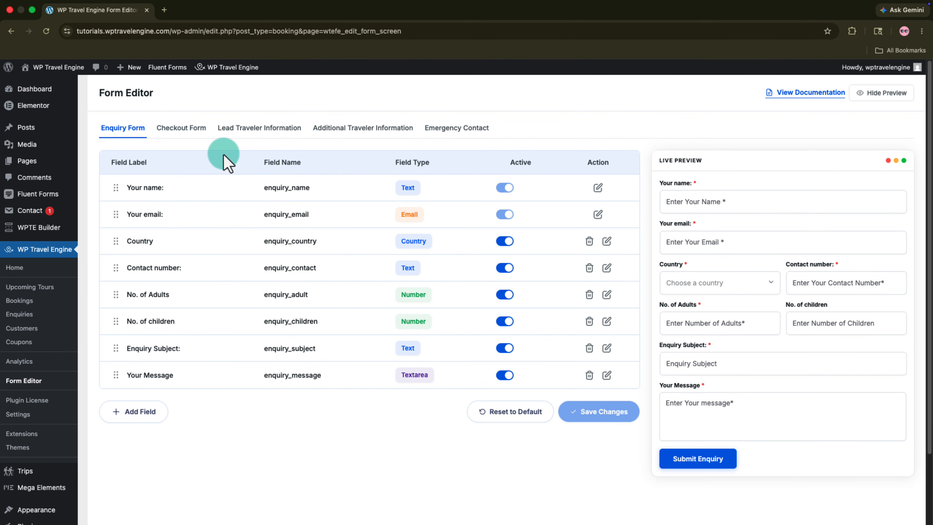
# Step: Review the fields of the Checkout, Lead Traveler Information, Additional Traveler Information and Emergency Contact forms
pyautogui.click(191, 129)
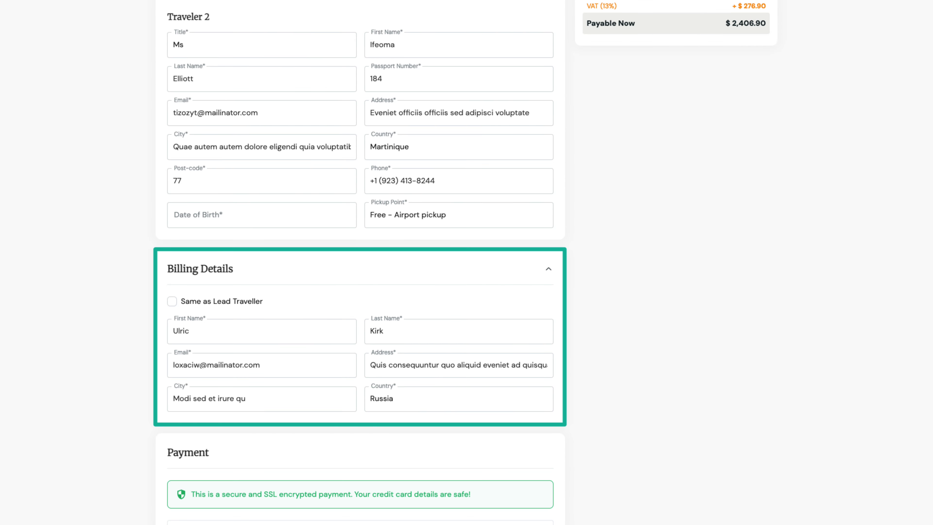
pyautogui.click(253, 129)
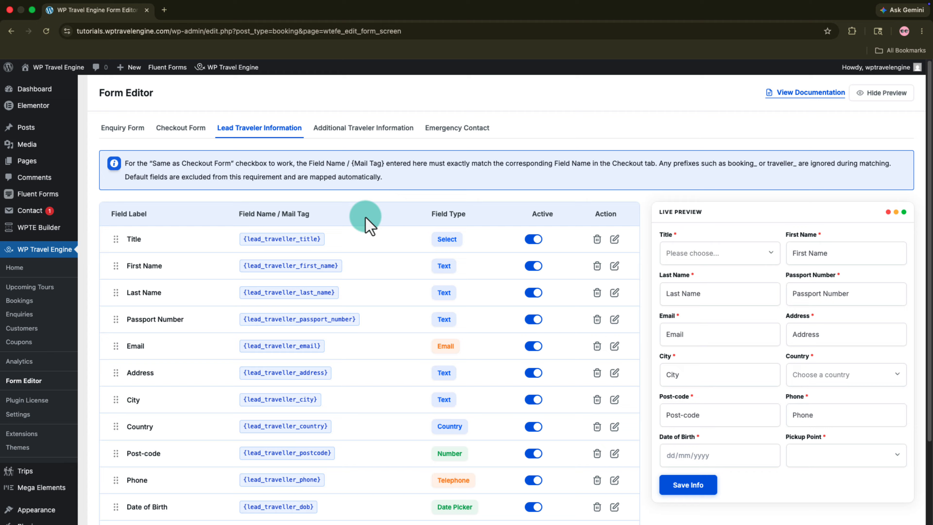
pyautogui.click(336, 135)
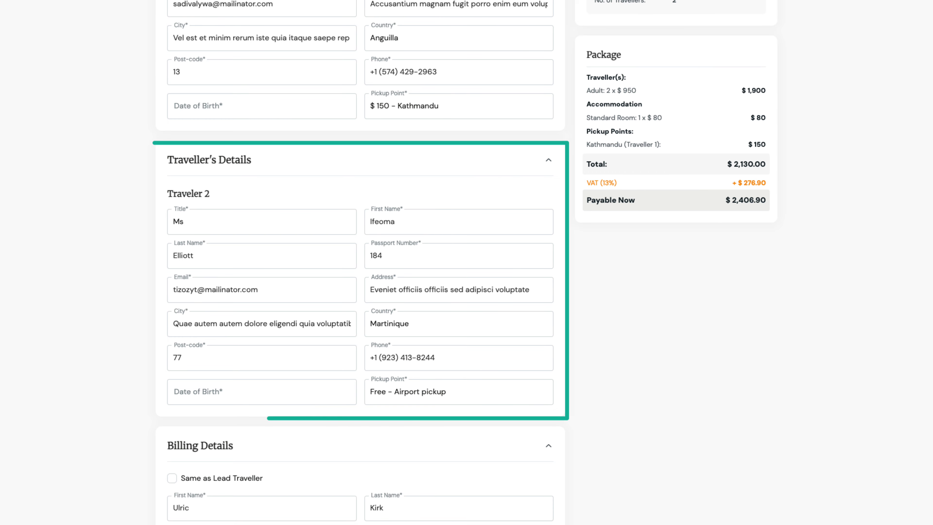
pyautogui.click(446, 134)
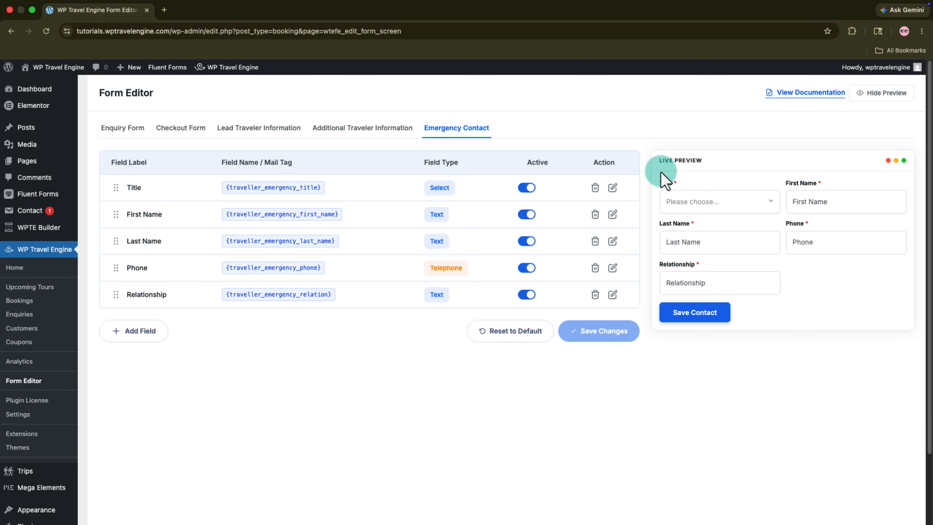
pyautogui.click(331, 127)
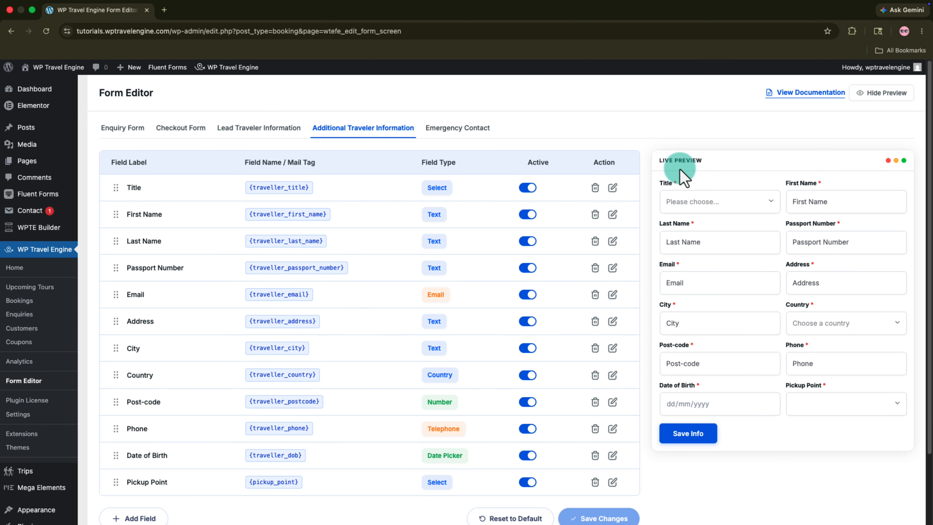
# Step: Start a new Text field on the Enquiry Form and label it "Dietary Requirements"
pyautogui.click(107, 133)
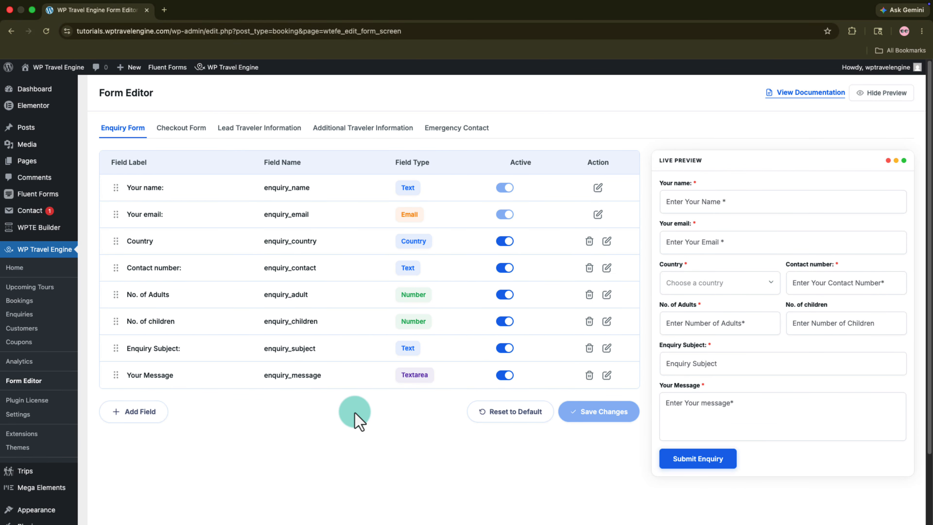
pyautogui.click(144, 421)
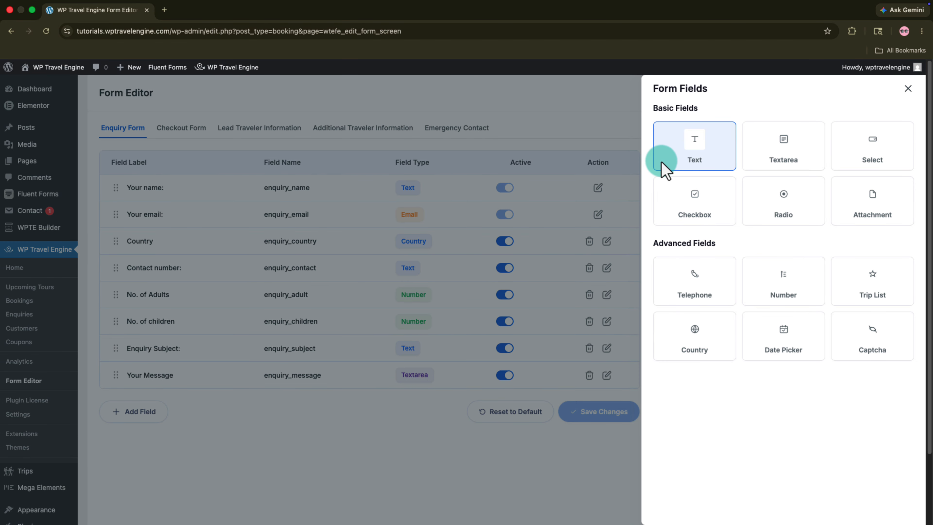
pyautogui.click(664, 169)
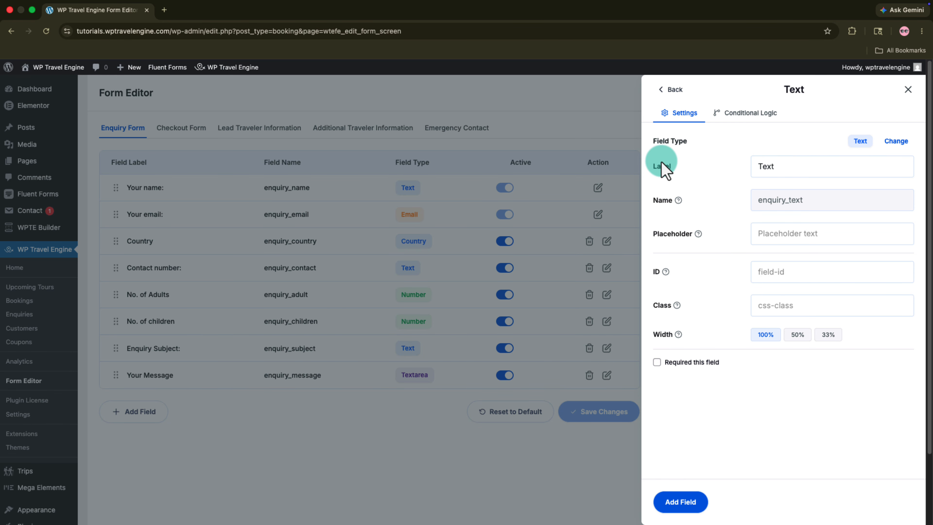
pyautogui.click(794, 172)
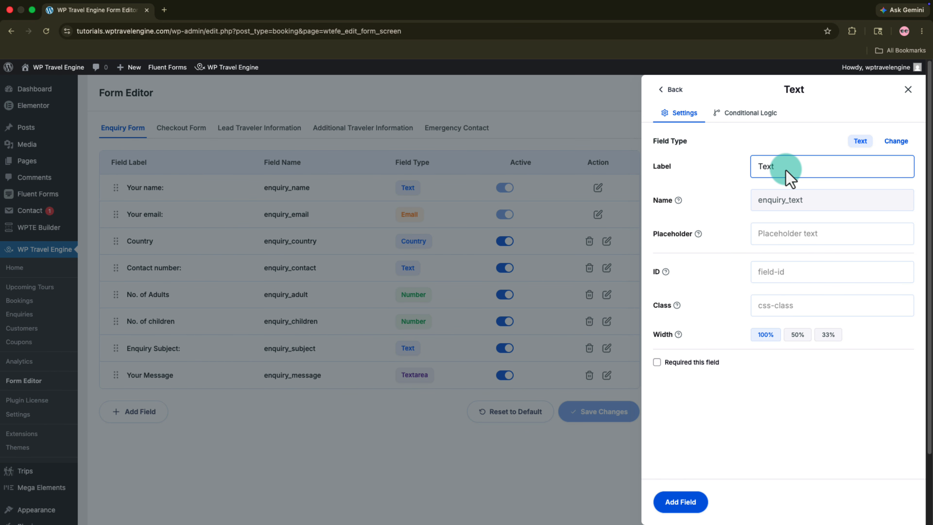
pyautogui.moveTo(788, 178); pyautogui.dragTo(744, 173)
pyautogui.write('Dietary Requirements')
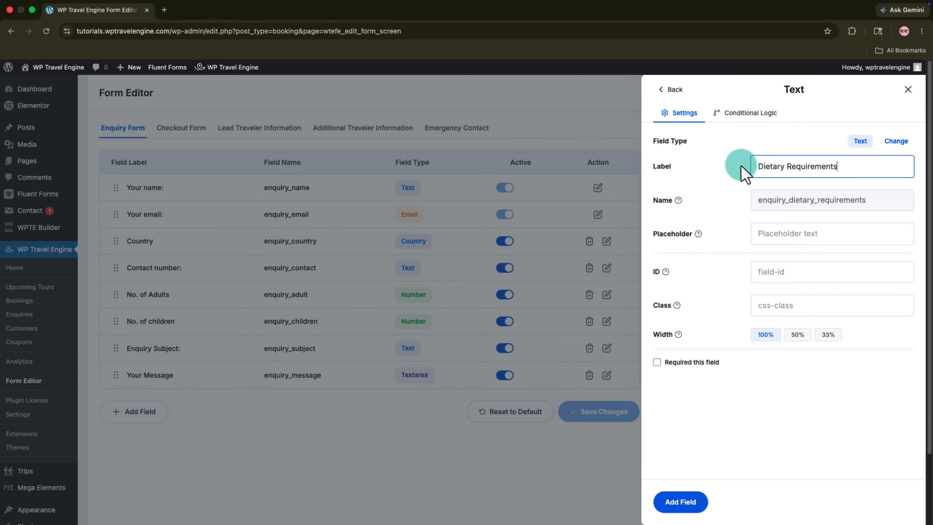
# Step: Set the field's placeholder to "e.g. Vegetarian, Vegan, Gluten-Free", add the field to the enquiry form and save the changes
pyautogui.click(663, 202)
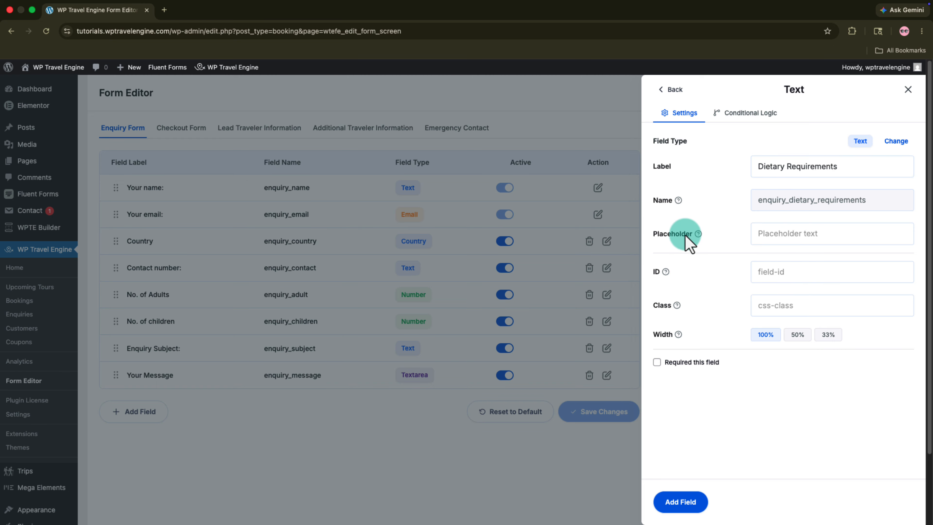
pyautogui.click(772, 240)
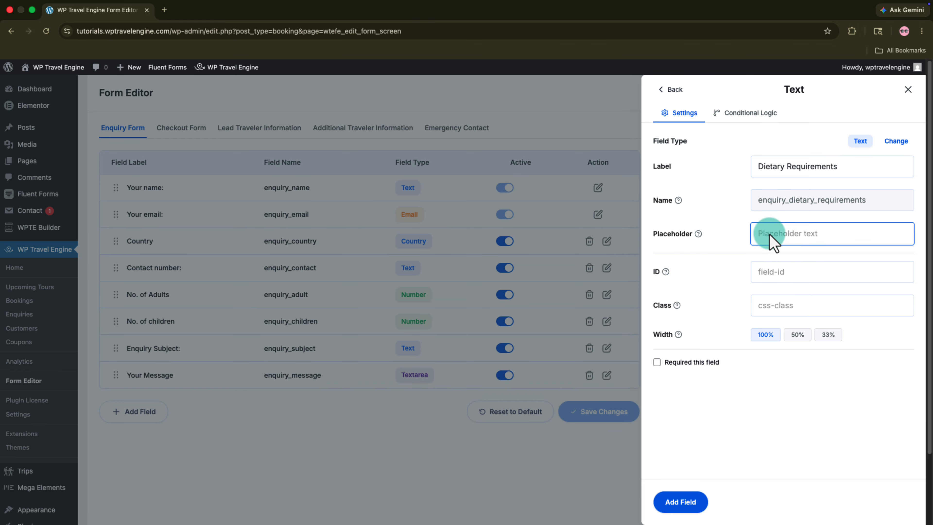
pyautogui.write('e.g. Vegetarian, Vegan, Gluten-Free')
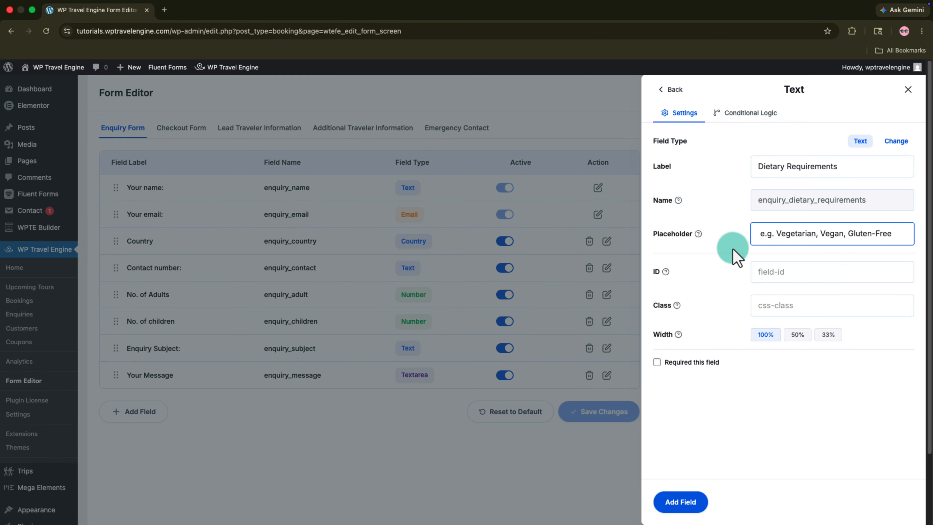
pyautogui.click(700, 267)
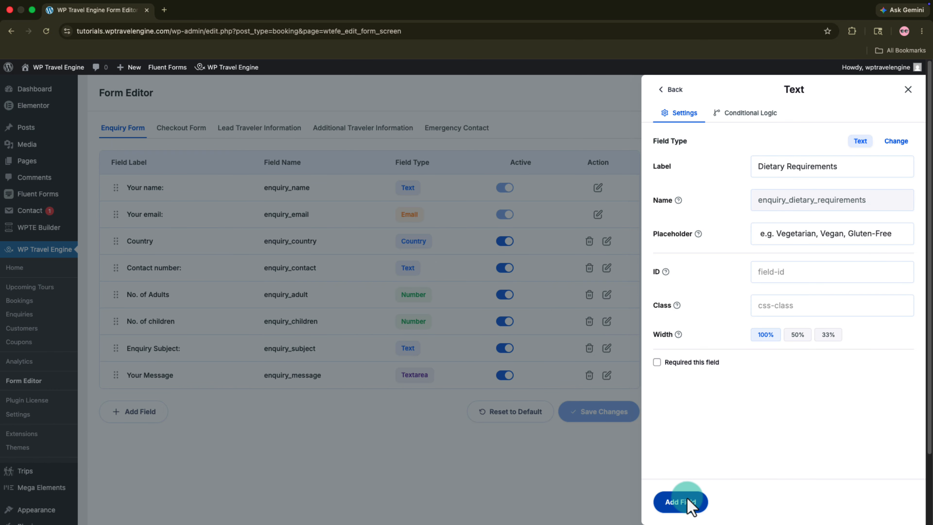
pyautogui.click(685, 502)
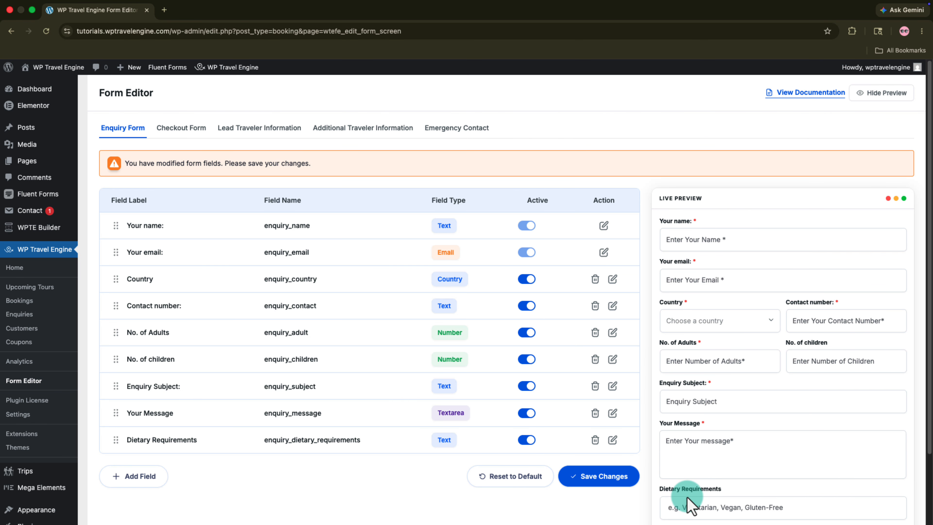
pyautogui.click(581, 483)
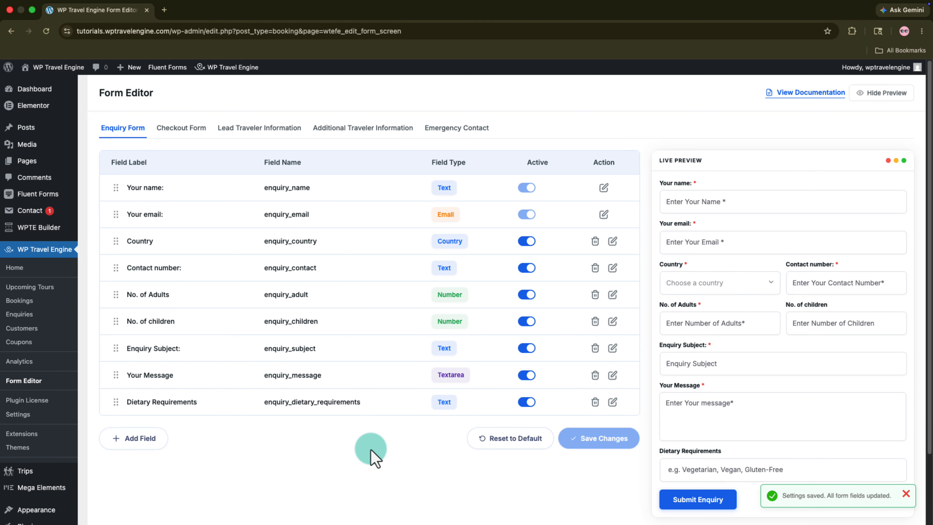
# Step: Start a new Attachment field labelled "Upload Your Document" with the placeholder "e.g. Passport, ID card, or travel document"
pyautogui.click(156, 432)
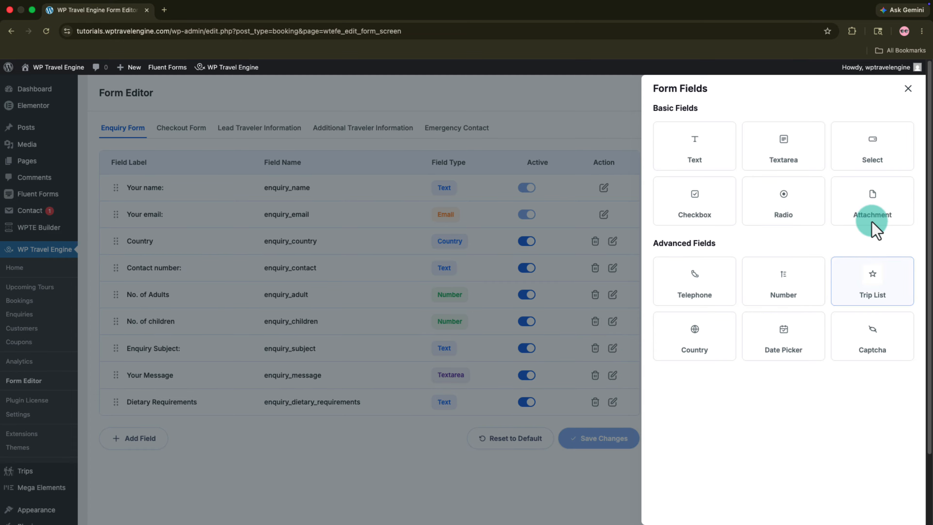
pyautogui.click(874, 211)
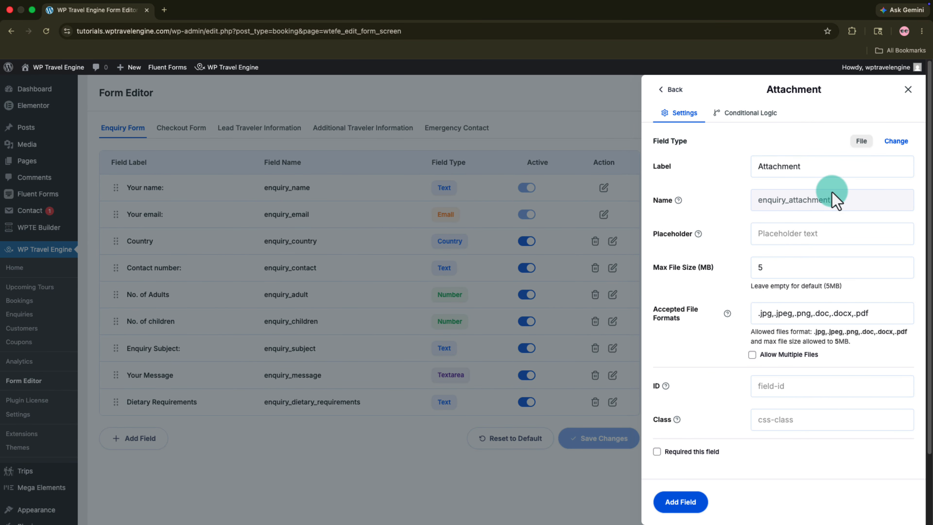
pyautogui.moveTo(808, 173); pyautogui.dragTo(752, 174)
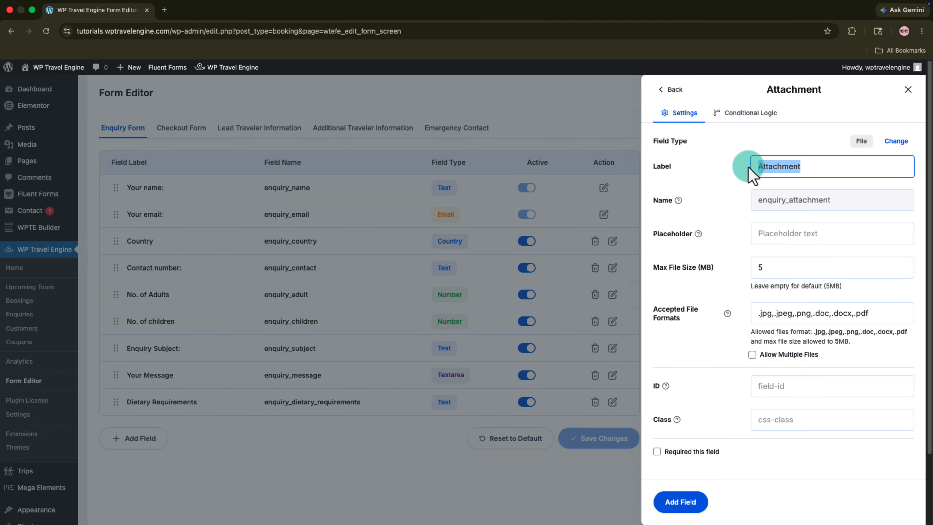
pyautogui.write('Upload Your Document')
pyautogui.click(773, 237)
pyautogui.write('e.g. Passport, ID card, or travel document')
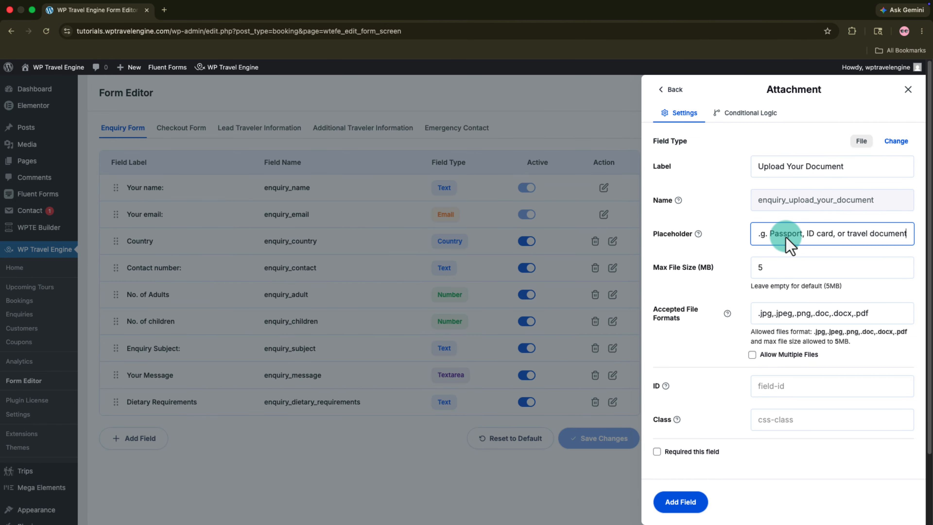
# Step: Allow multiple files for the upload field, make it required, add it to the enquiry form and save the changes
pyautogui.click(666, 278)
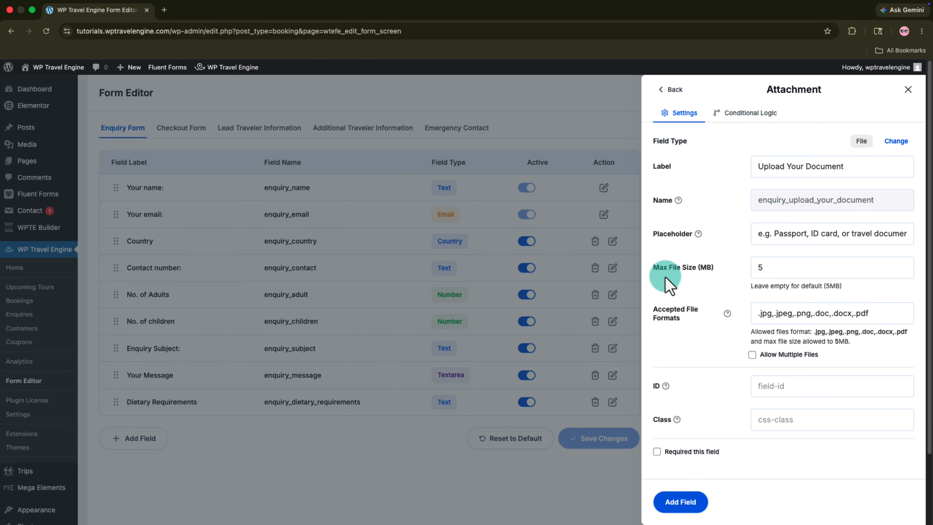
pyautogui.click(766, 270)
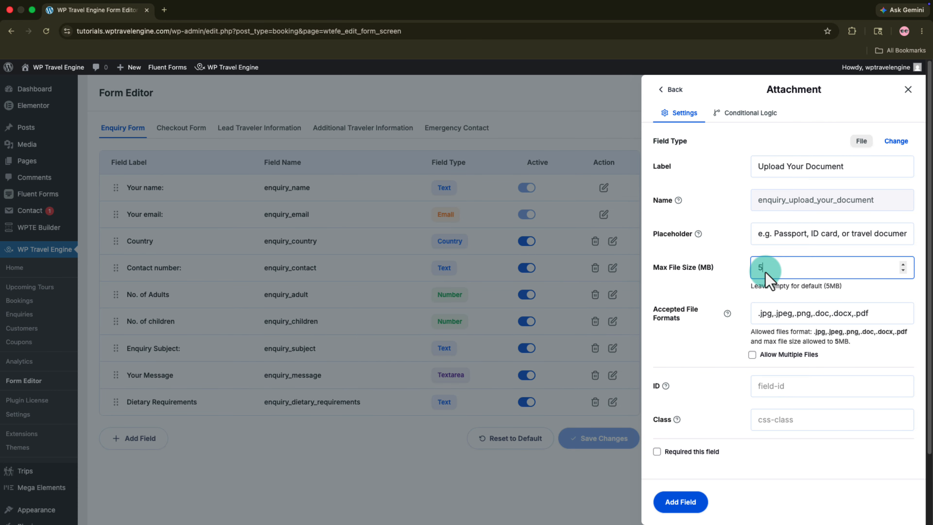
pyautogui.click(673, 326)
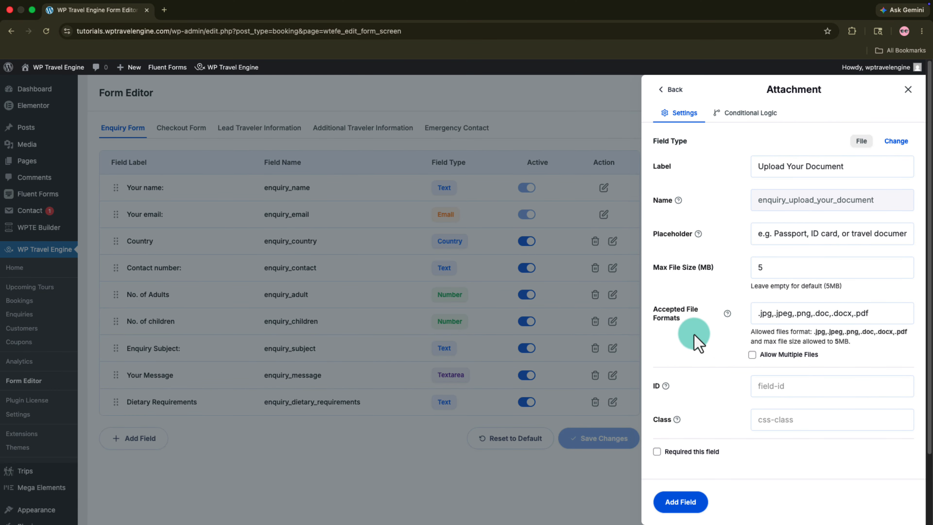
pyautogui.click(753, 355)
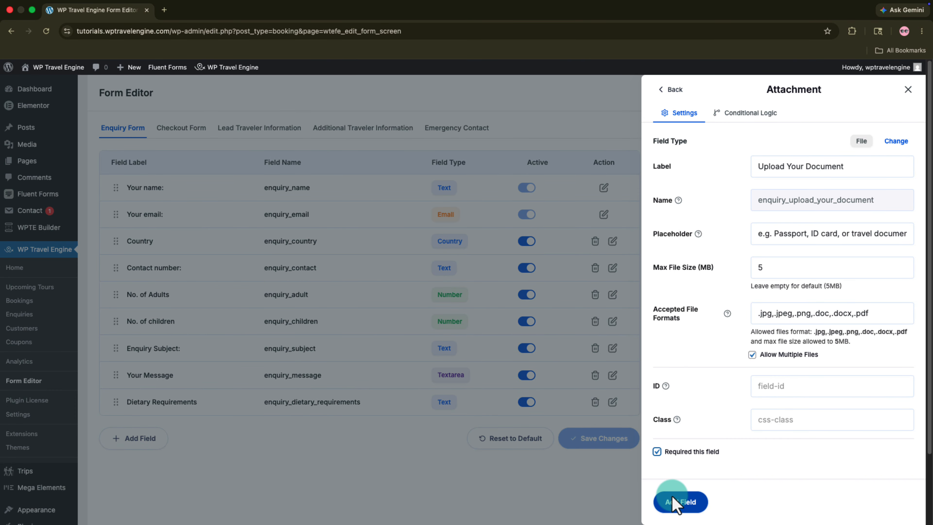
pyautogui.click(675, 502)
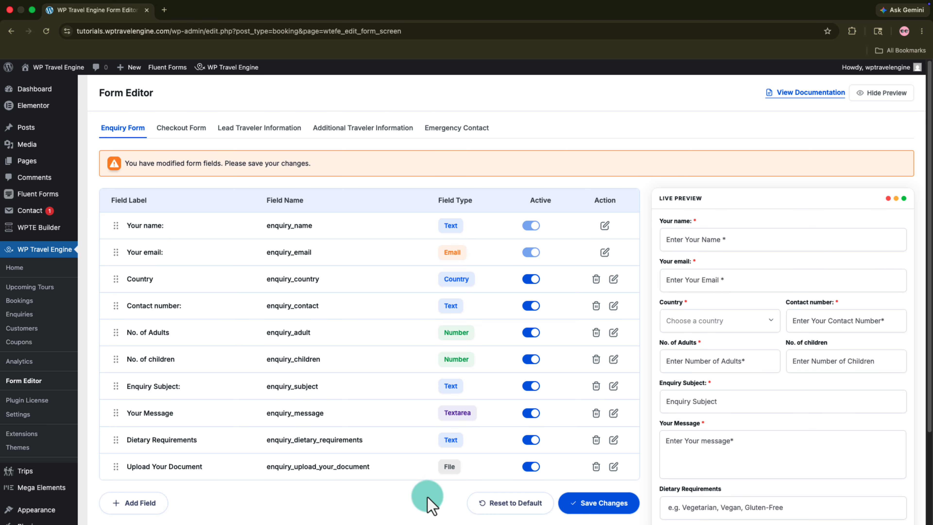
pyautogui.click(571, 509)
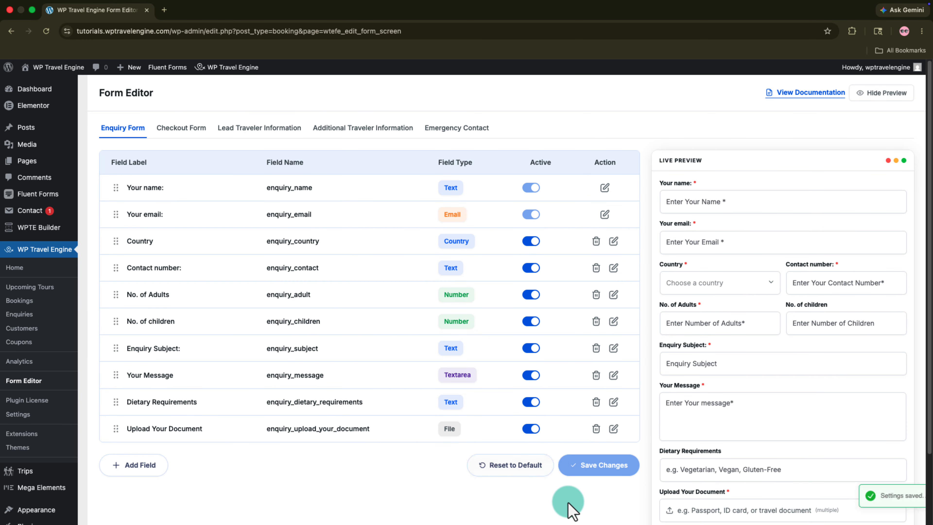
# Step: Check the Country field's settings, and move the Dietary Requirements and Upload Your Document fields directly above Your Message
pyautogui.click(613, 242)
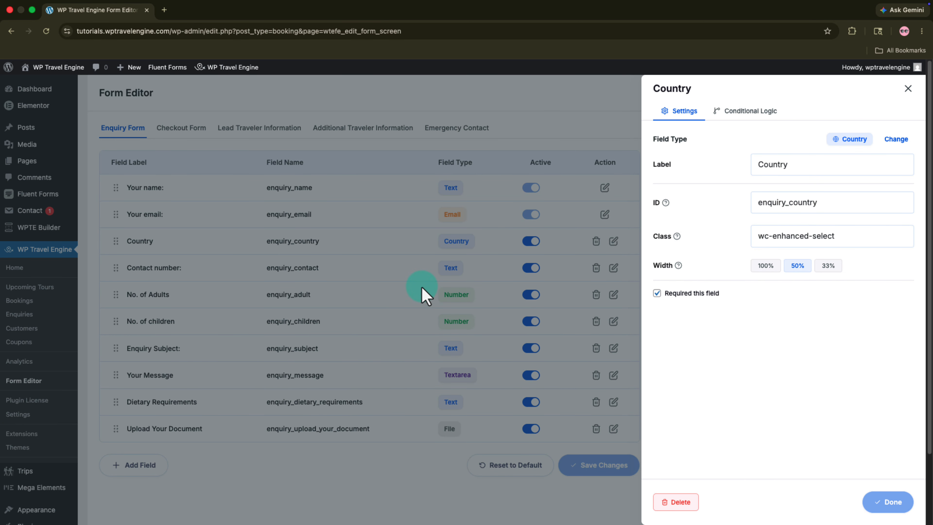
pyautogui.click(371, 294)
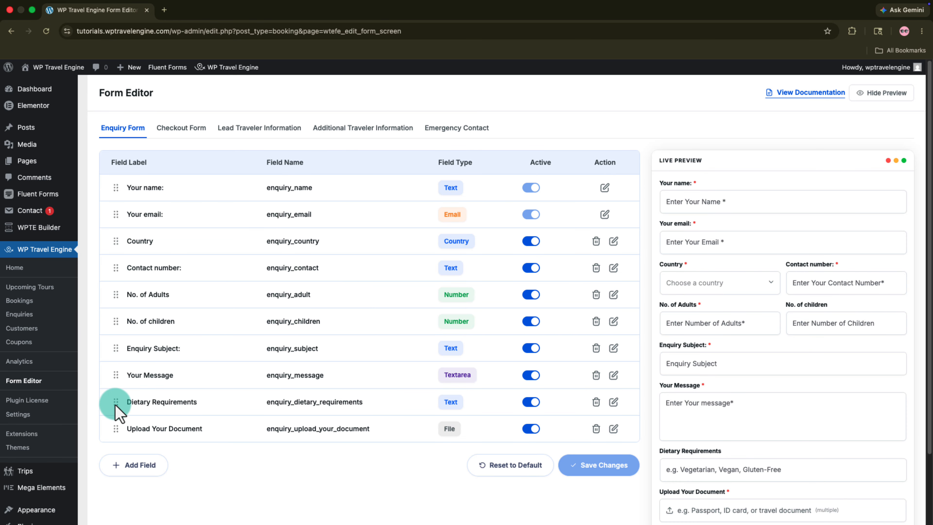
pyautogui.moveTo(116, 404); pyautogui.dragTo(115, 386)
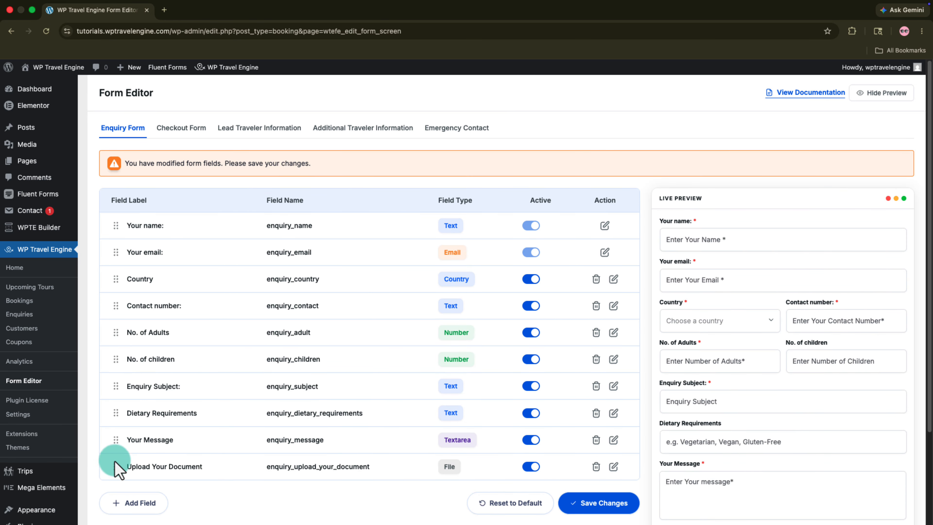
pyautogui.moveTo(117, 469); pyautogui.dragTo(114, 442)
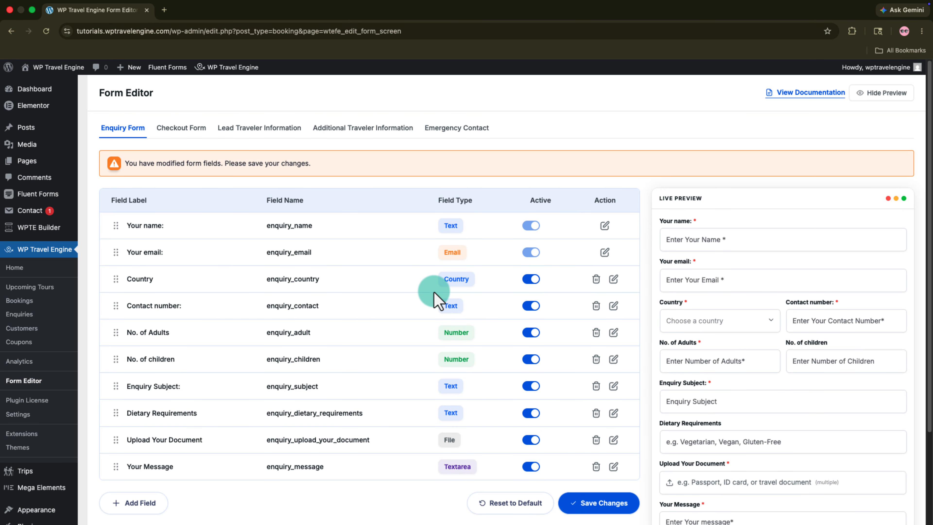
# Step: Deactivate the Country field on the enquiry form
pyautogui.click(531, 279)
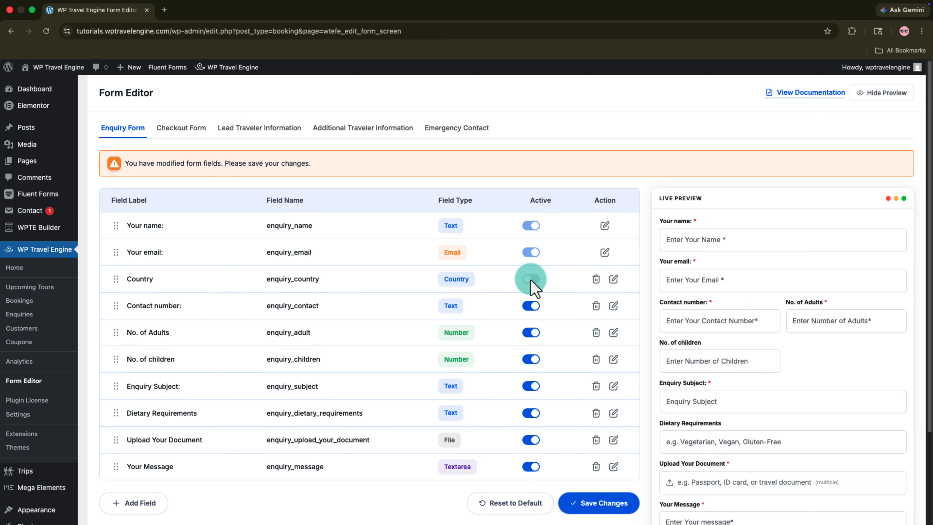
# Step: Reactivate the Country field on the enquiry form and save the changes
pyautogui.click(530, 280)
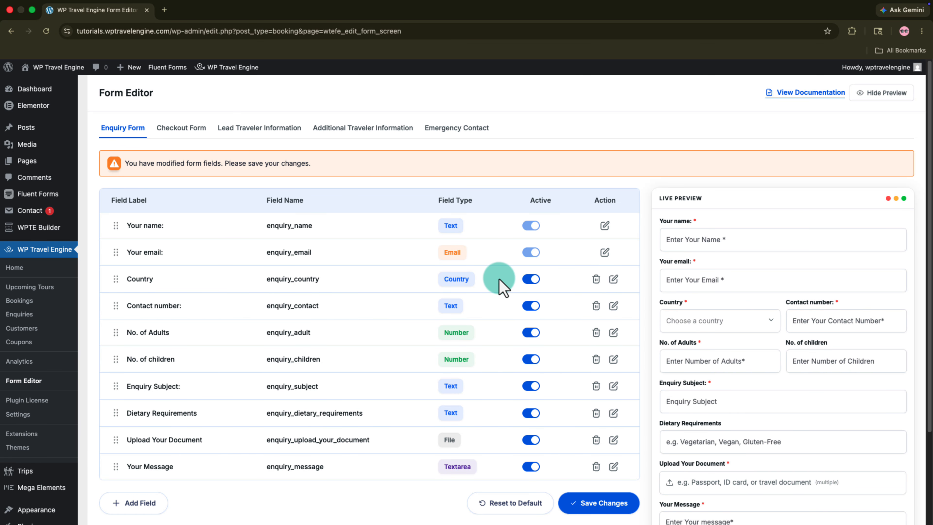
pyautogui.click(598, 503)
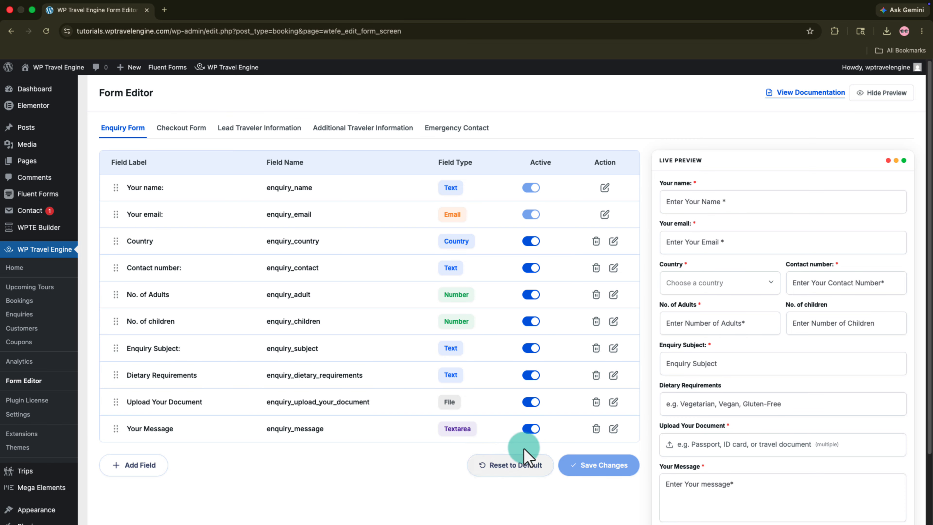
# Step: Enable conditional logic for the Upload Your Document field, try the Specific trips and All except scopes, and apply it to All trips
pyautogui.click(613, 401)
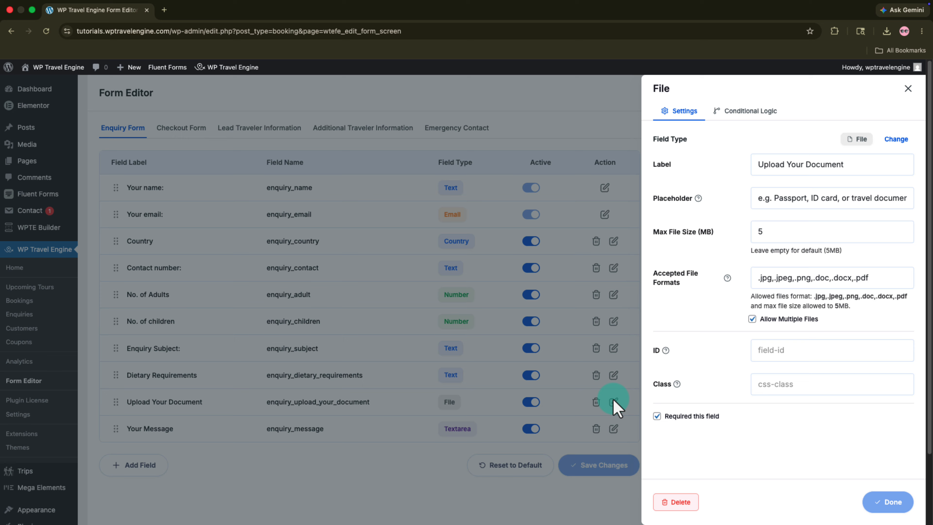
pyautogui.click(740, 115)
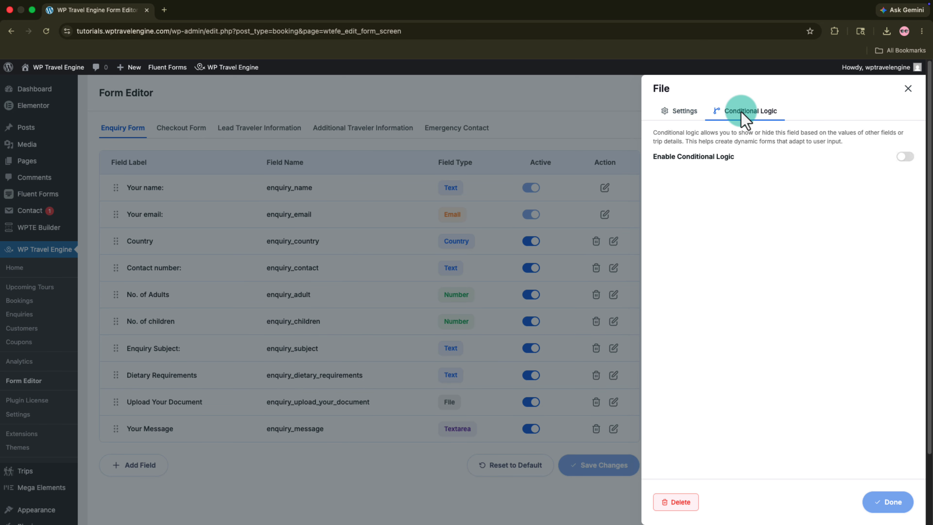
pyautogui.click(905, 157)
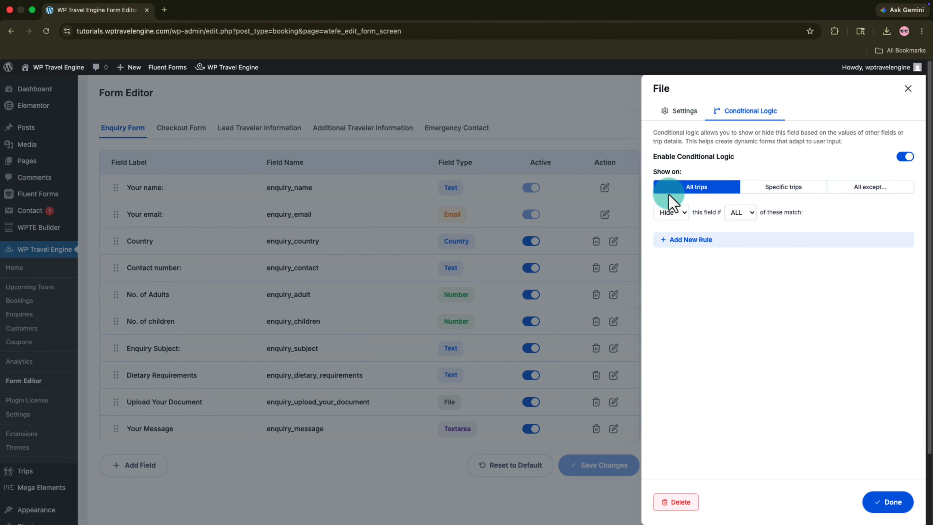
pyautogui.click(784, 188)
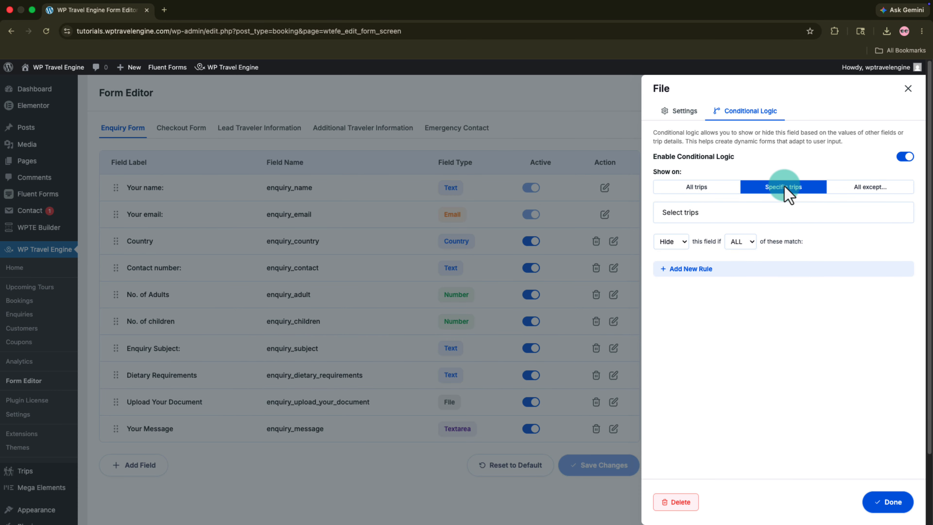
pyautogui.click(846, 190)
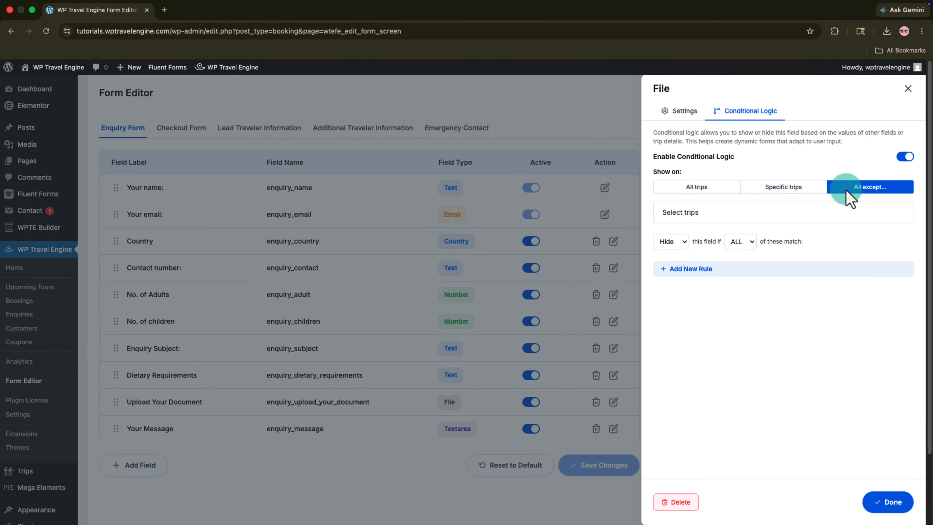
pyautogui.click(682, 192)
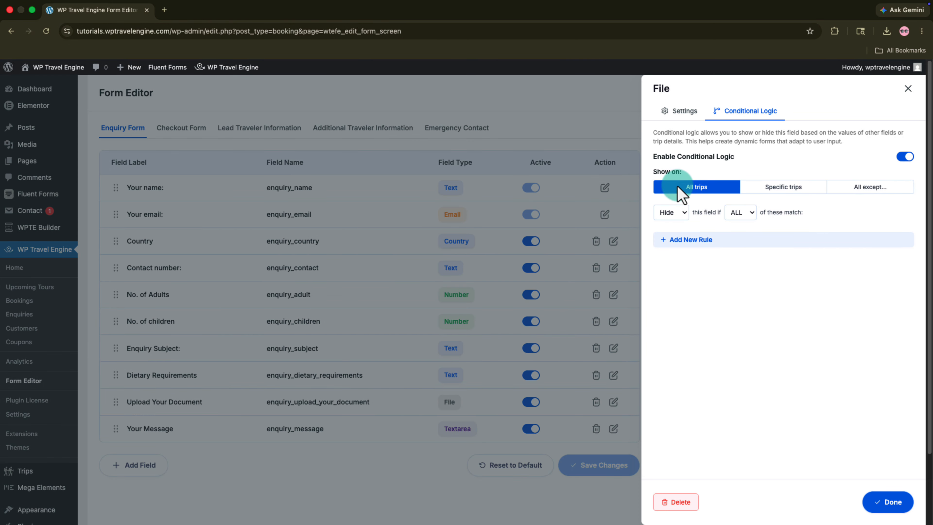
# Step: Set the conditional logic to Show the upload field if ALL rules match
pyautogui.click(673, 212)
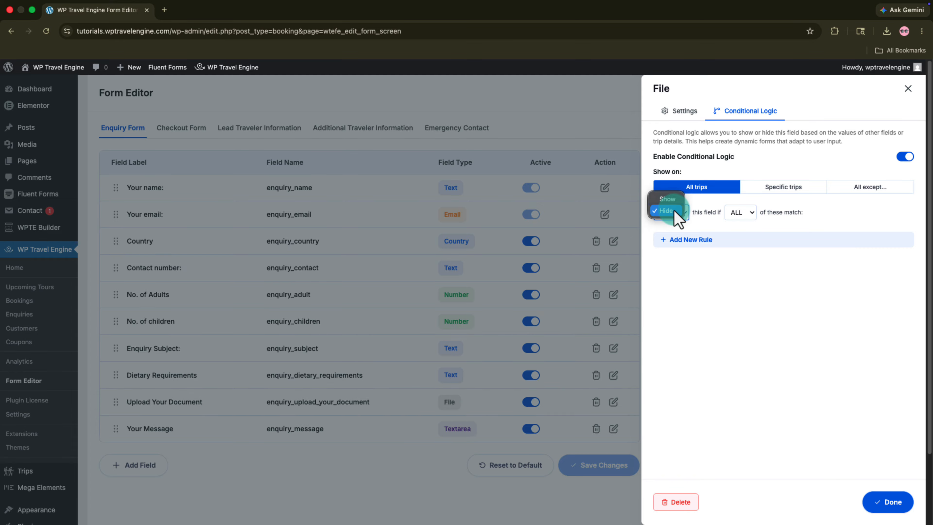
pyautogui.click(667, 200)
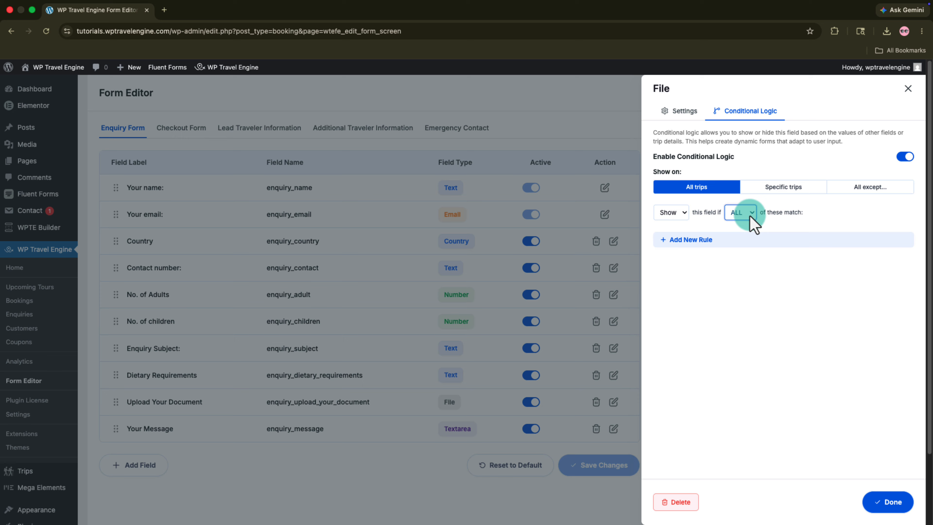
pyautogui.click(751, 216)
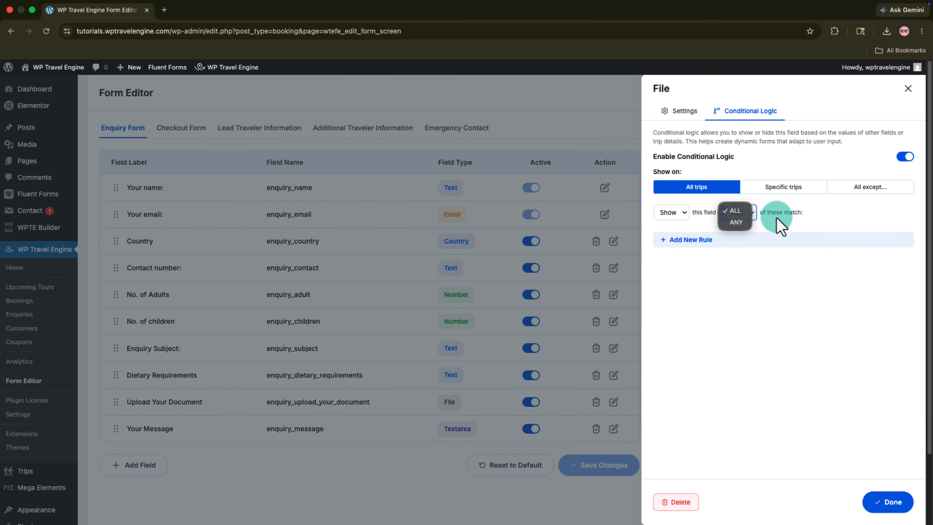
pyautogui.click(776, 220)
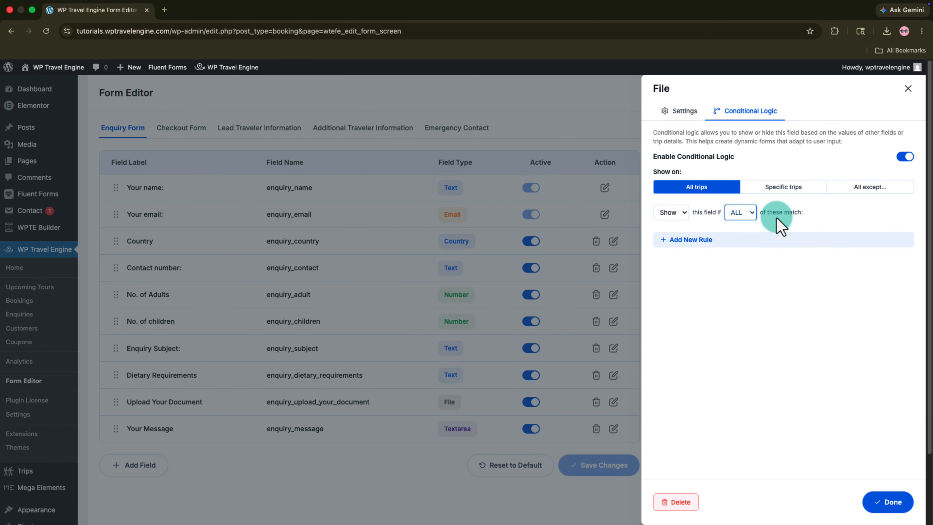
# Step: Add a rule to the upload field's conditional logic that matches when Country equals NP
pyautogui.click(667, 241)
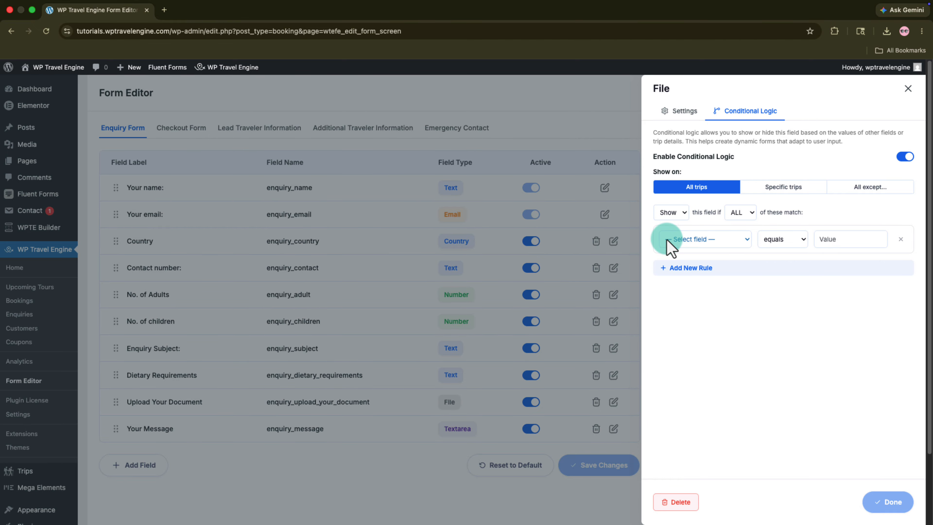
pyautogui.click(680, 243)
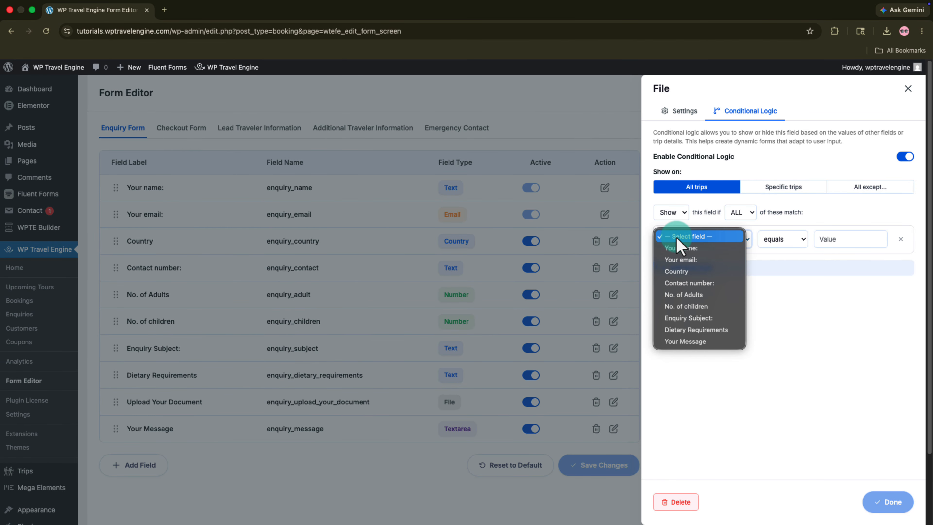
pyautogui.click(686, 269)
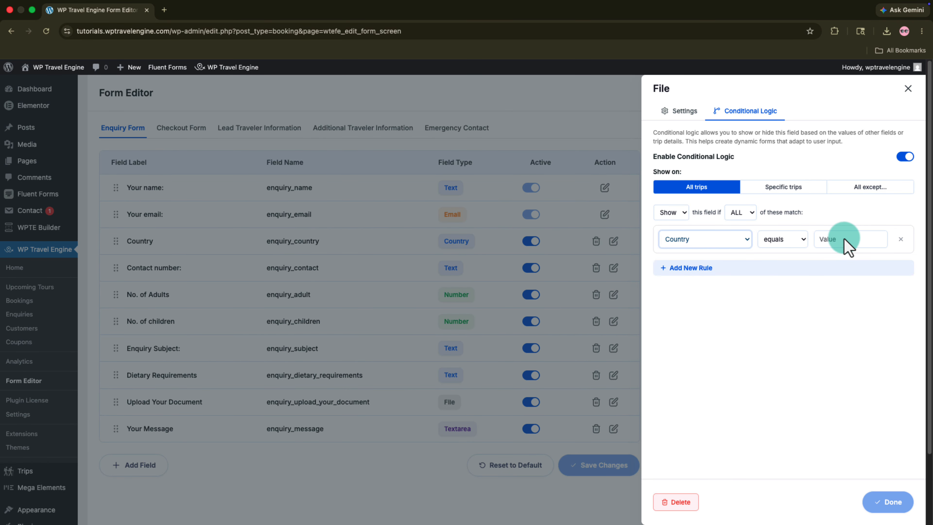
pyautogui.click(846, 239)
pyautogui.write('NP')
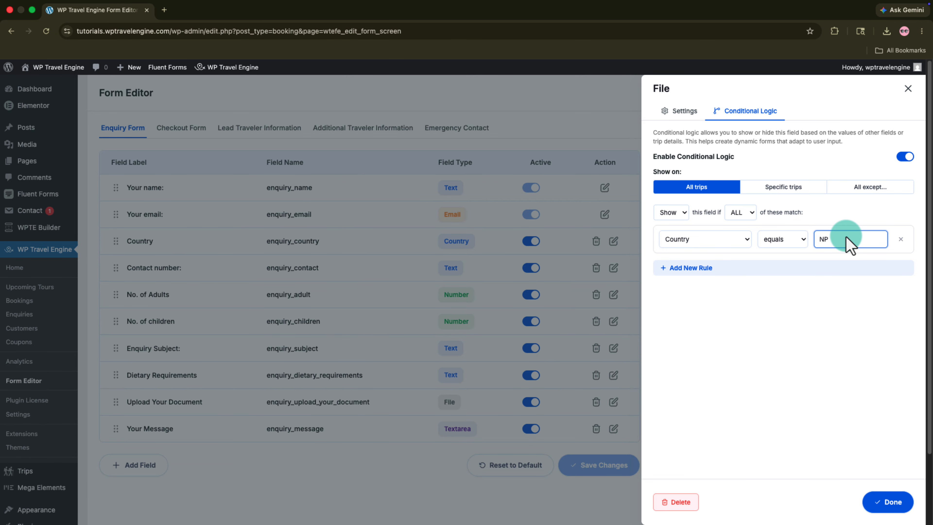
# Step: Switch the upload field's condition to Hide, finish editing the field and save the form changes
pyautogui.click(681, 215)
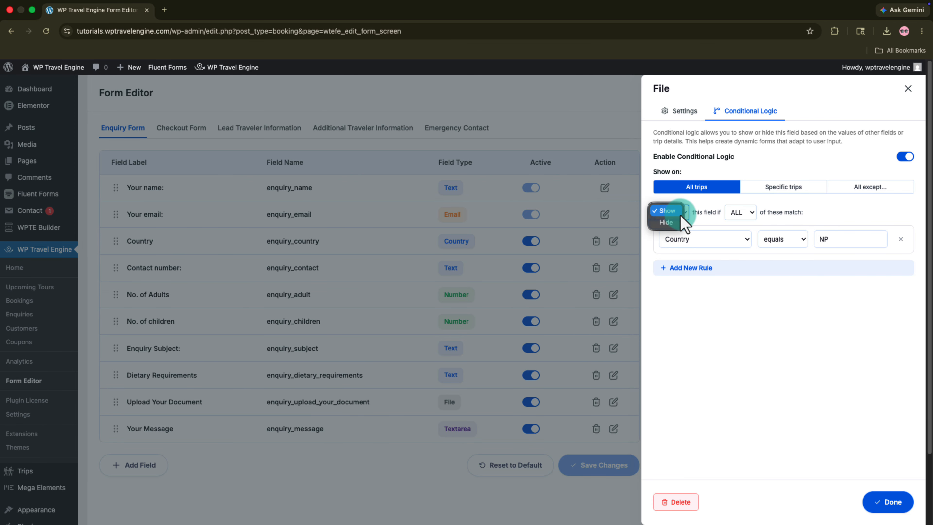
pyautogui.click(676, 222)
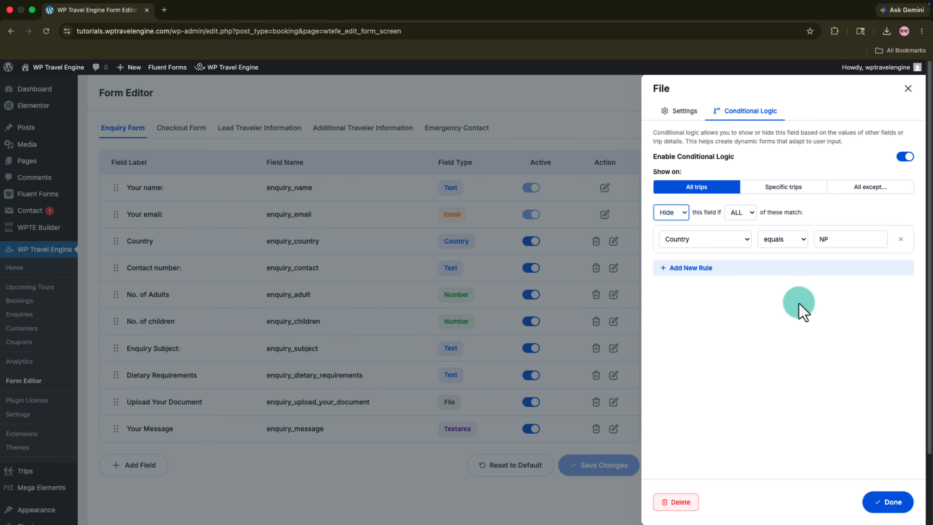
pyautogui.click(895, 500)
pyautogui.click(608, 503)
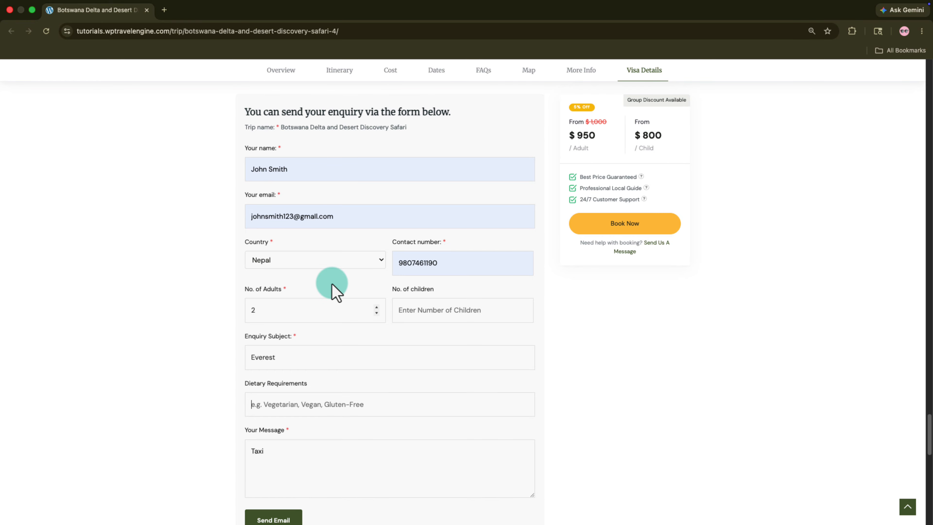
# Step: Test the condition on the Botswana safari enquiry form by choosing United States (US) as the country and check the upload field
pyautogui.scroll(-1, 333, 302)
pyautogui.click(309, 262)
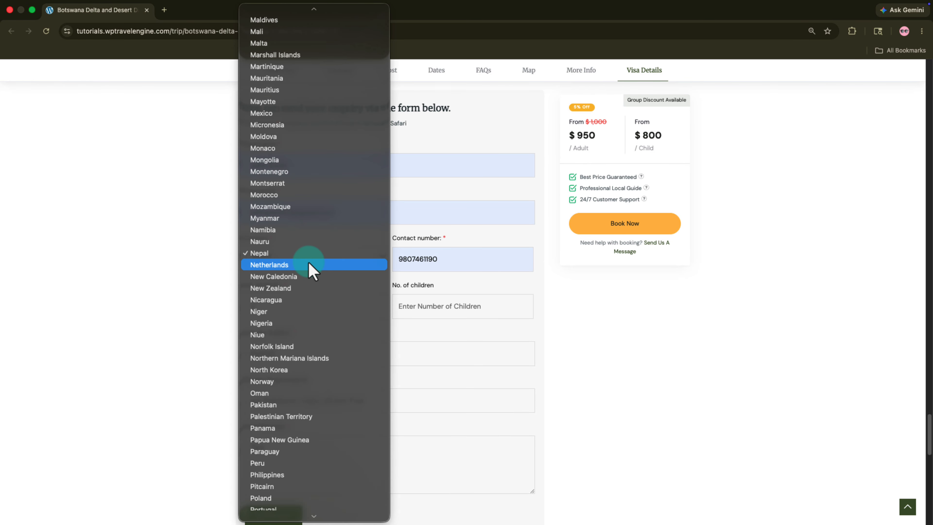
pyautogui.scroll(-15, 310, 271)
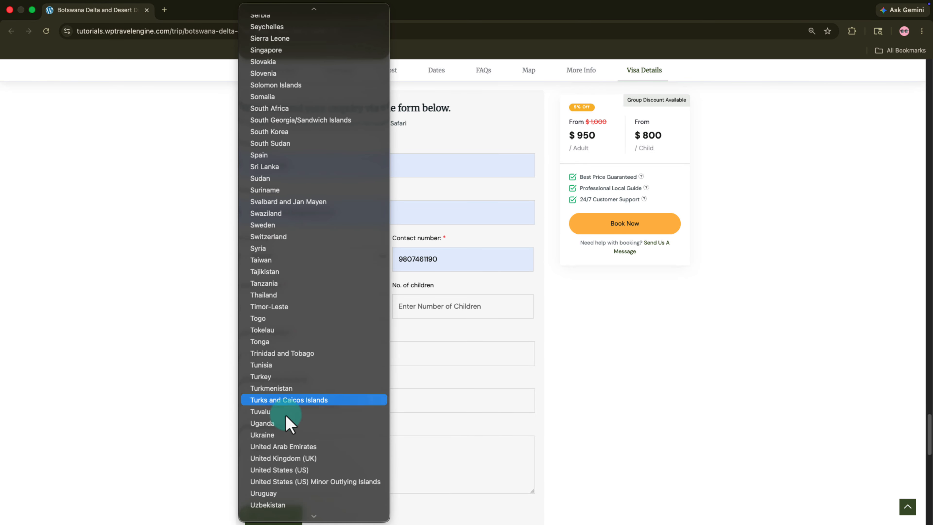
pyautogui.click(285, 470)
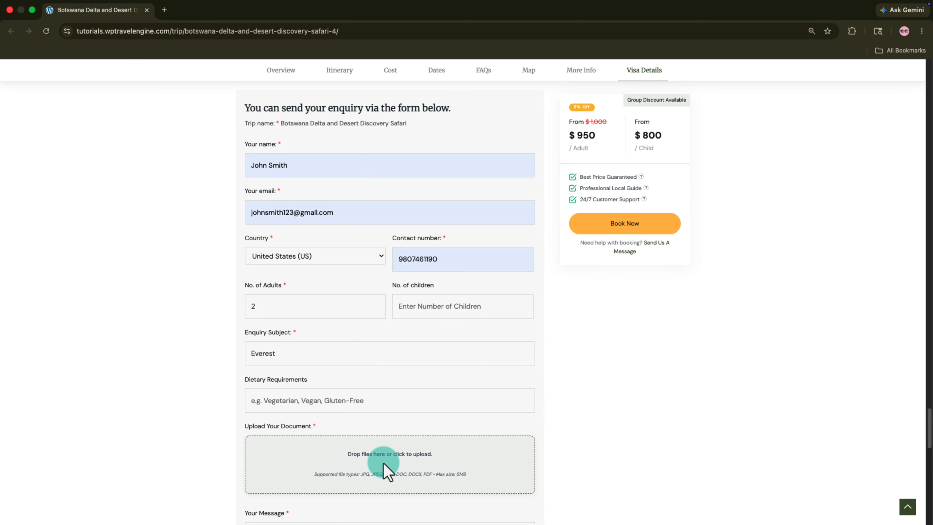
pyautogui.scroll(-3, 384, 464)
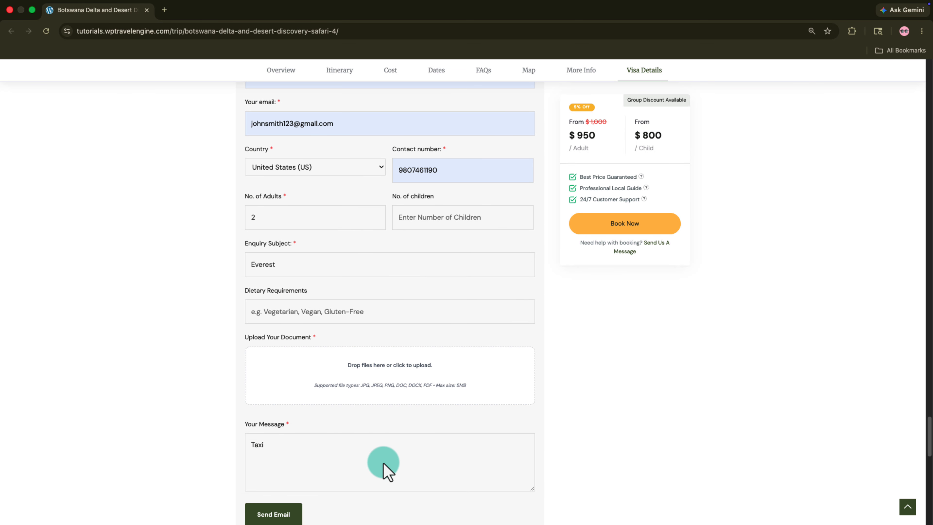